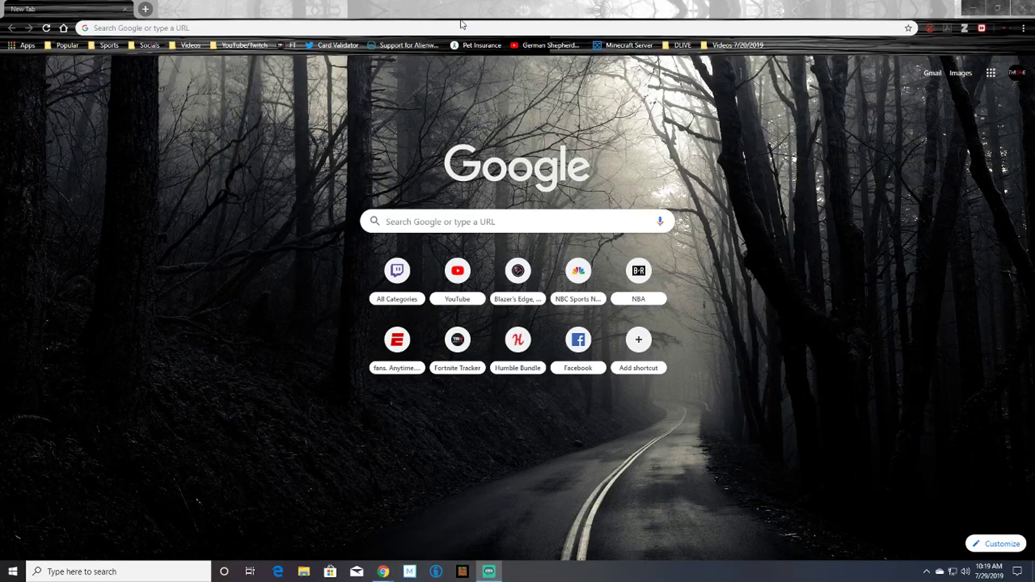
Search the web for 'aternos' and open the official aternos.org site.
{"action": "left_click", "coordinate": [424, 24]}
{"action": "left_click", "coordinate": [425, 24]}
{"action": "type", "text": "aternos"}
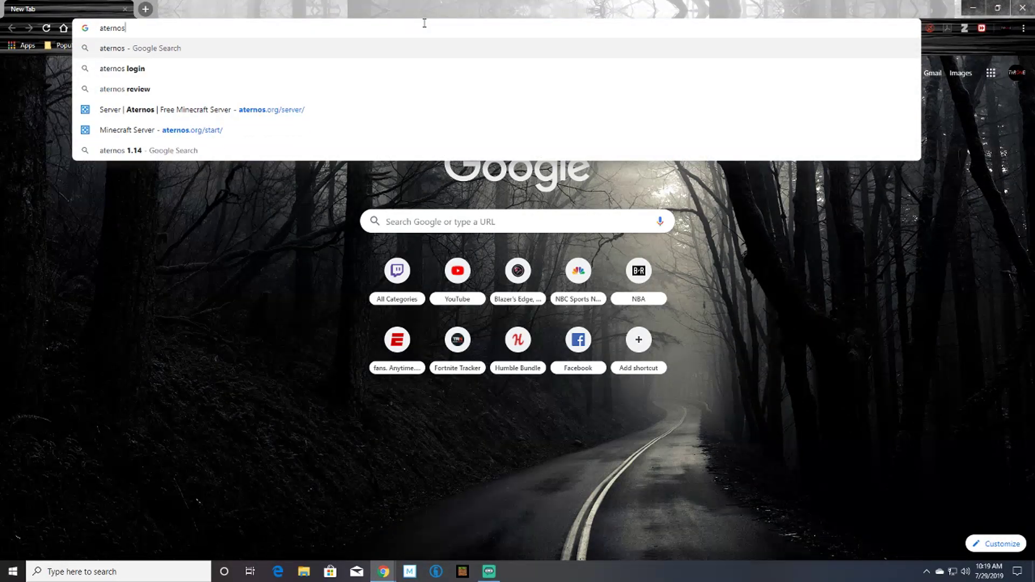
{"action": "key", "text": "Return"}
{"action": "left_click", "coordinate": [166, 157]}
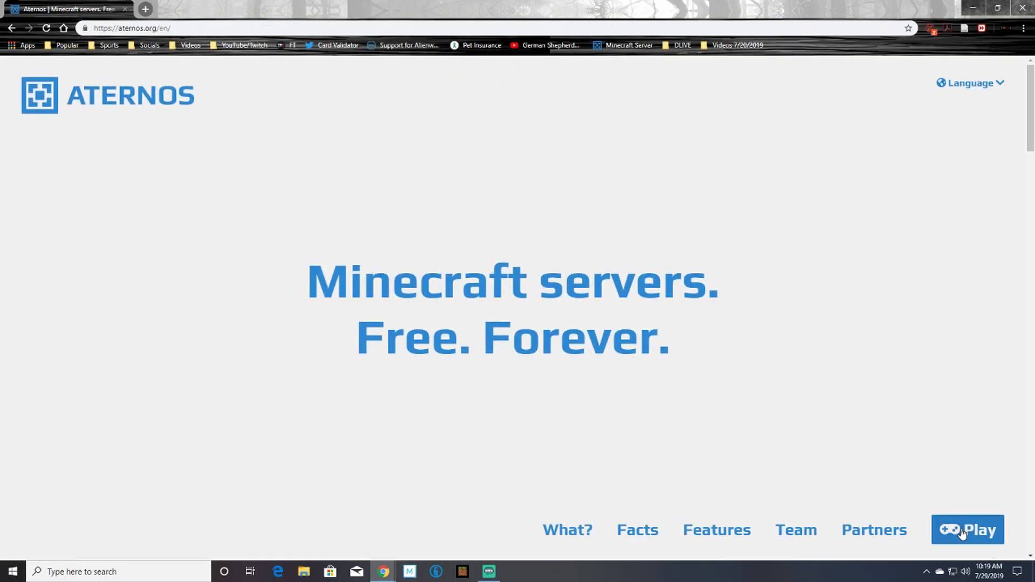
Start creating a free server, enter a server username, and accept the privacy agreement.
{"action": "left_click", "coordinate": [959, 530]}
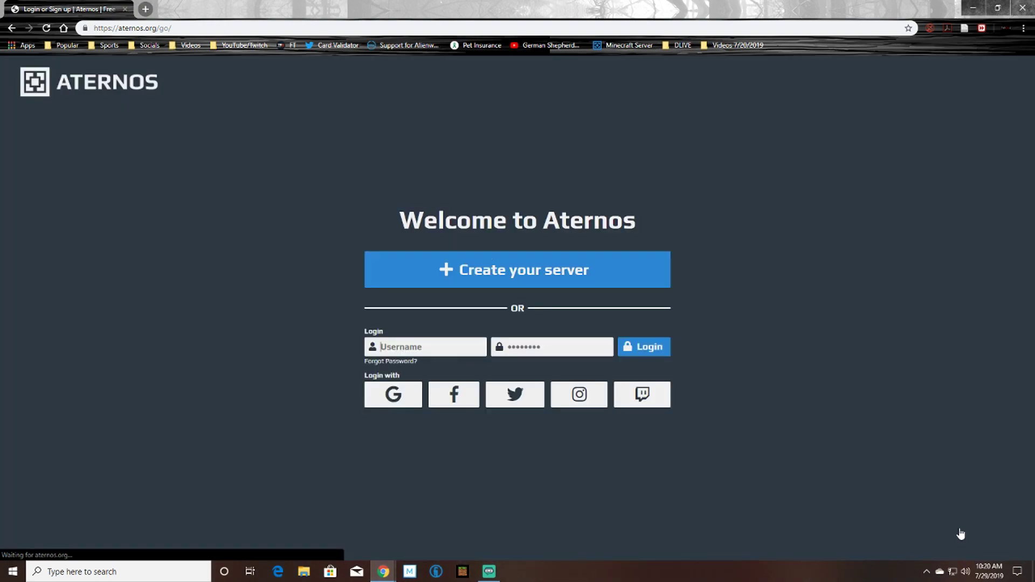
{"action": "left_click", "coordinate": [530, 278]}
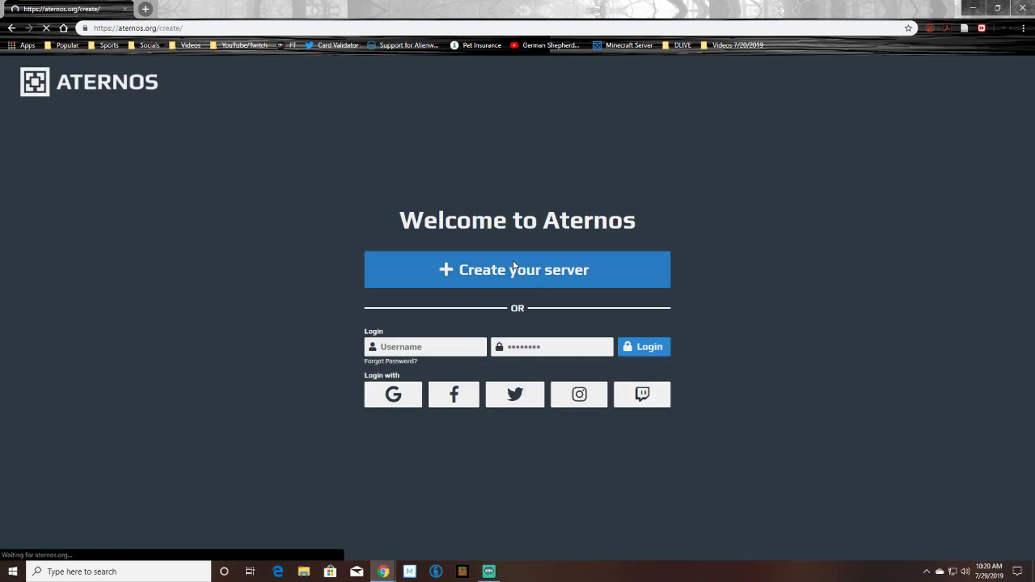
{"action": "left_click", "coordinate": [472, 252]}
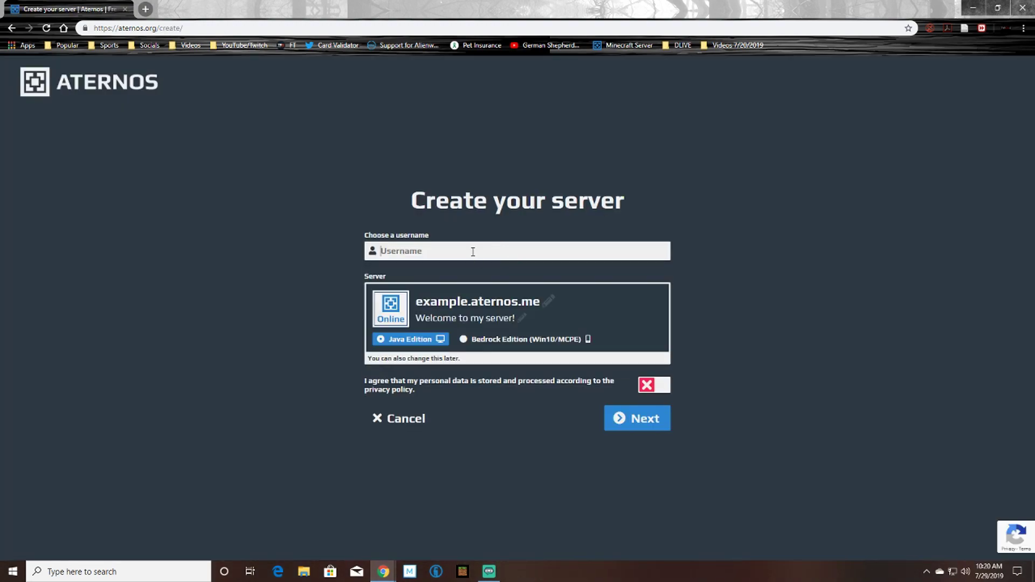
{"action": "type", "text": "OhNoTy"}
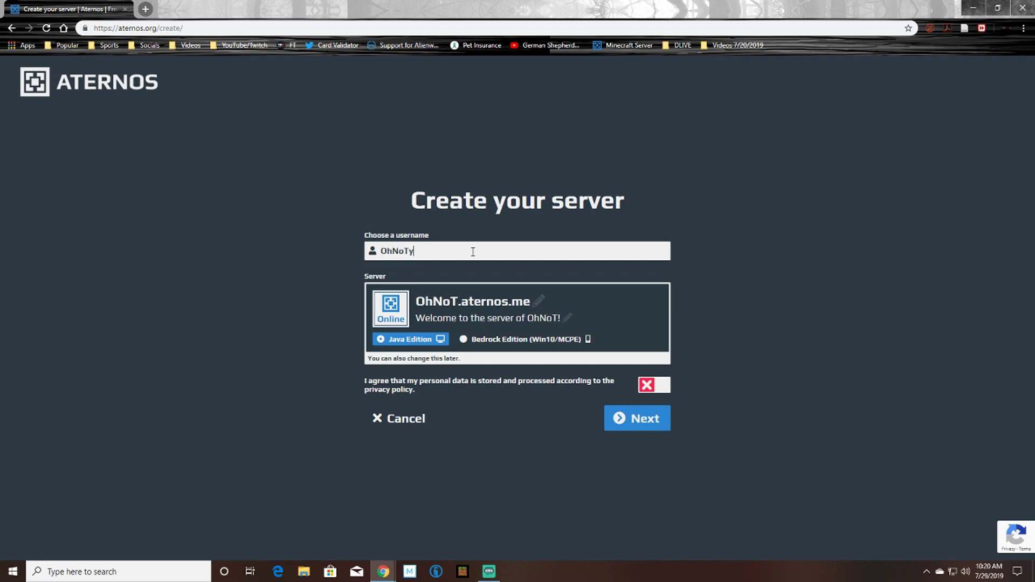
{"action": "type", "text": "roneExample"}
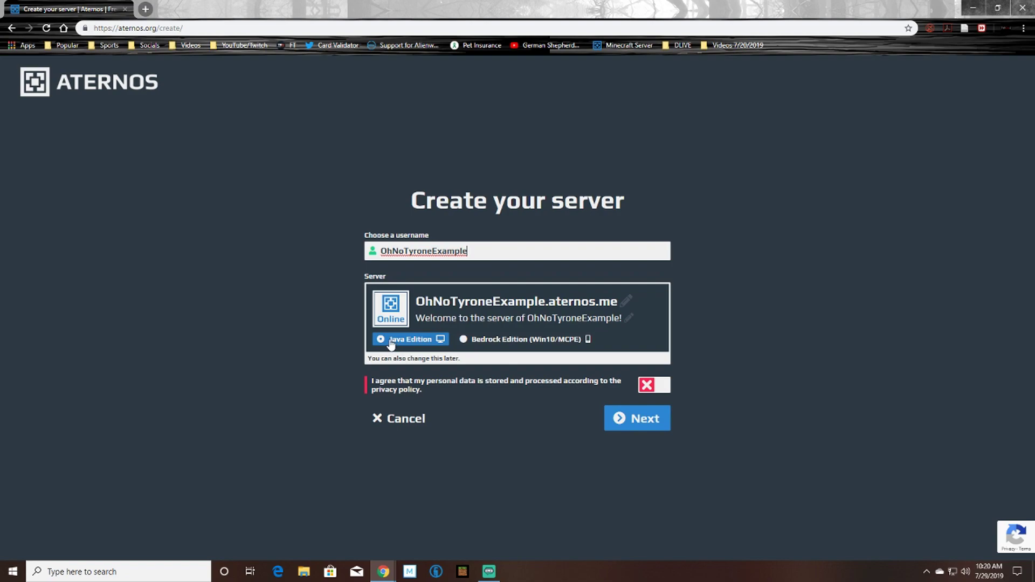
{"action": "left_click", "coordinate": [646, 386]}
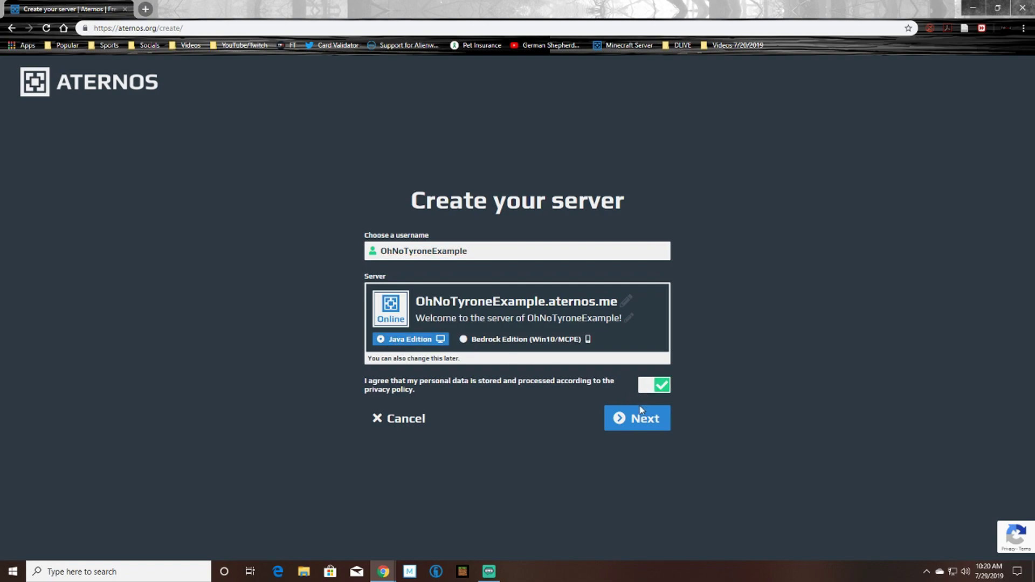
Continue to the account form and enter the account e-mail address.
{"action": "left_click", "coordinate": [633, 420]}
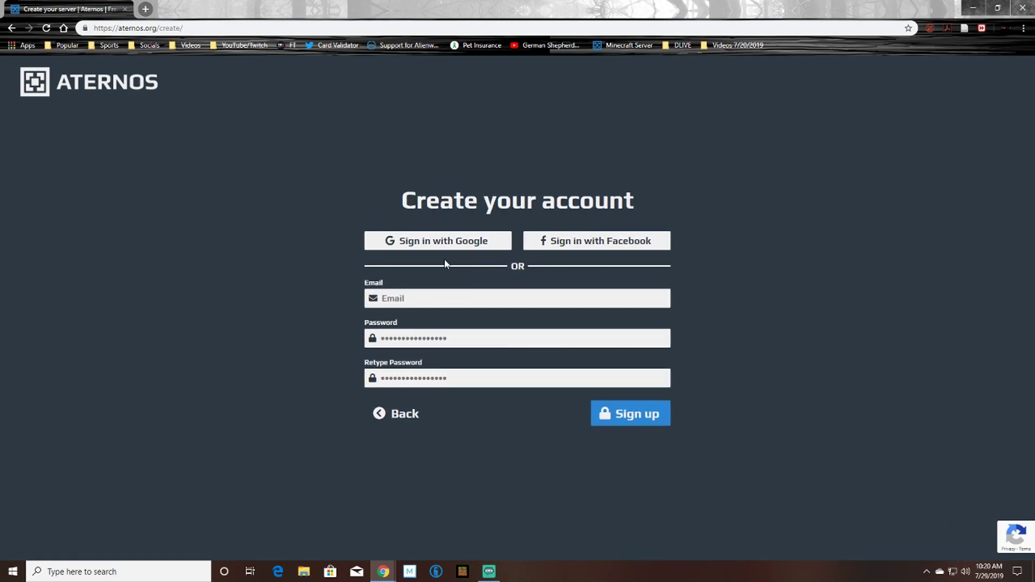
{"action": "left_click", "coordinate": [410, 298]}
{"action": "type", "text": "d"}
{"action": "key", "text": "BackSpace"}
Enter and retype the account password, then sign up.
{"action": "key", "text": "Tab"}
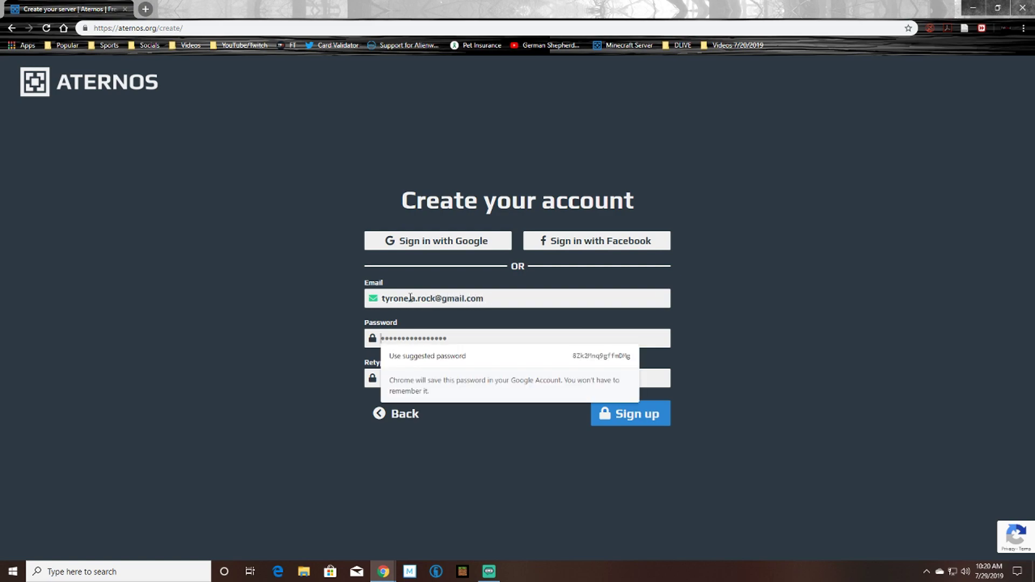
{"action": "type", "text": "••••••••••"}
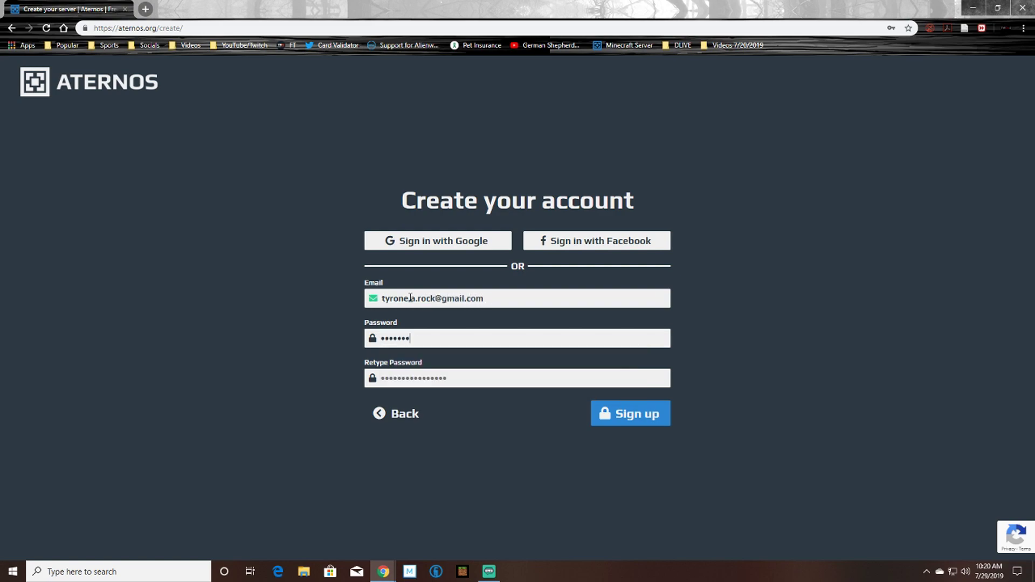
{"action": "type", "text": "••••••"}
{"action": "key", "text": "Tab"}
{"action": "type", "text": "••••••••••••••••"}
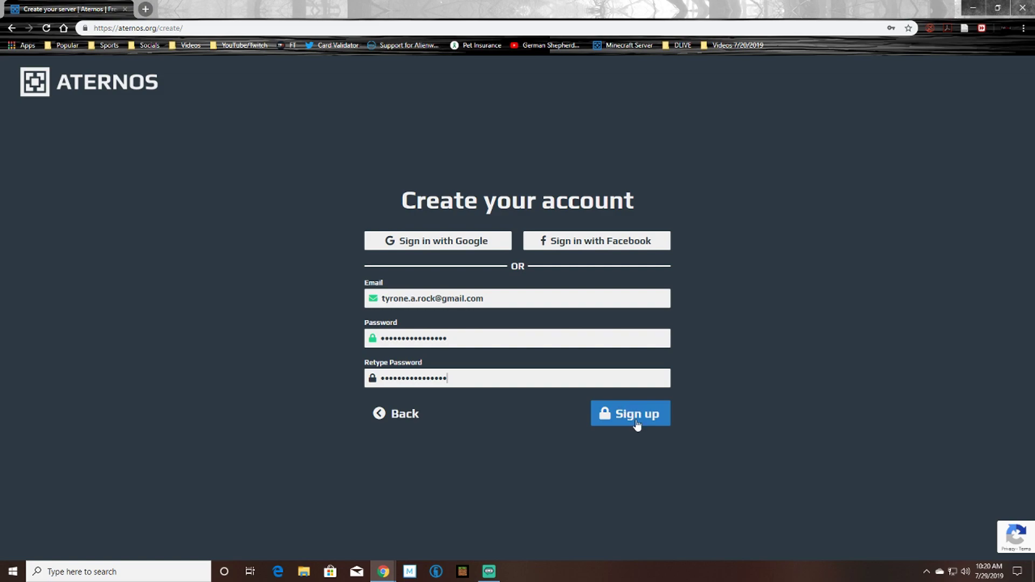
{"action": "left_click", "coordinate": [633, 418]}
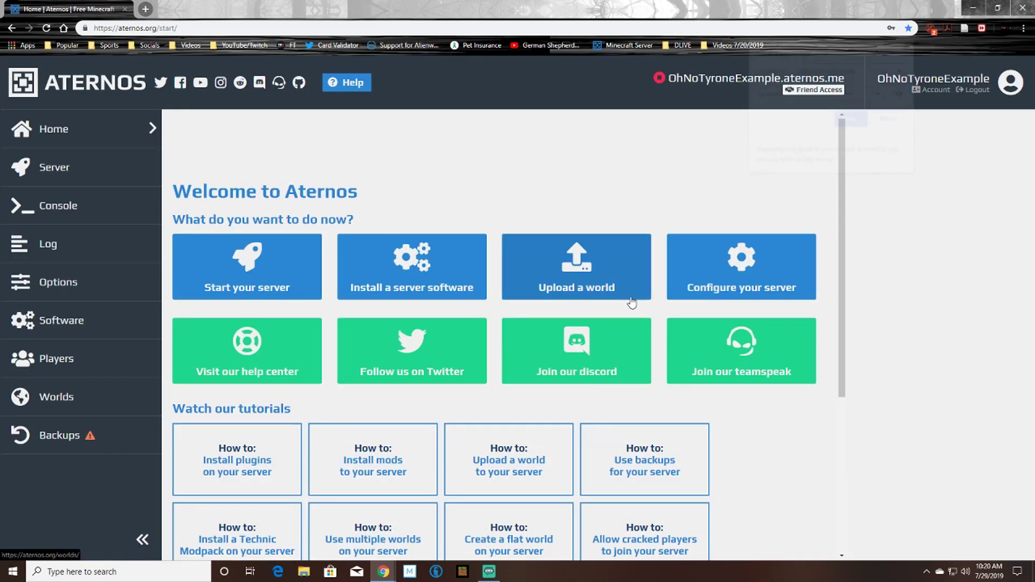
Save the password in Chrome and open the server page, noting 0/20 players and Vanilla software.
{"action": "left_click", "coordinate": [851, 119]}
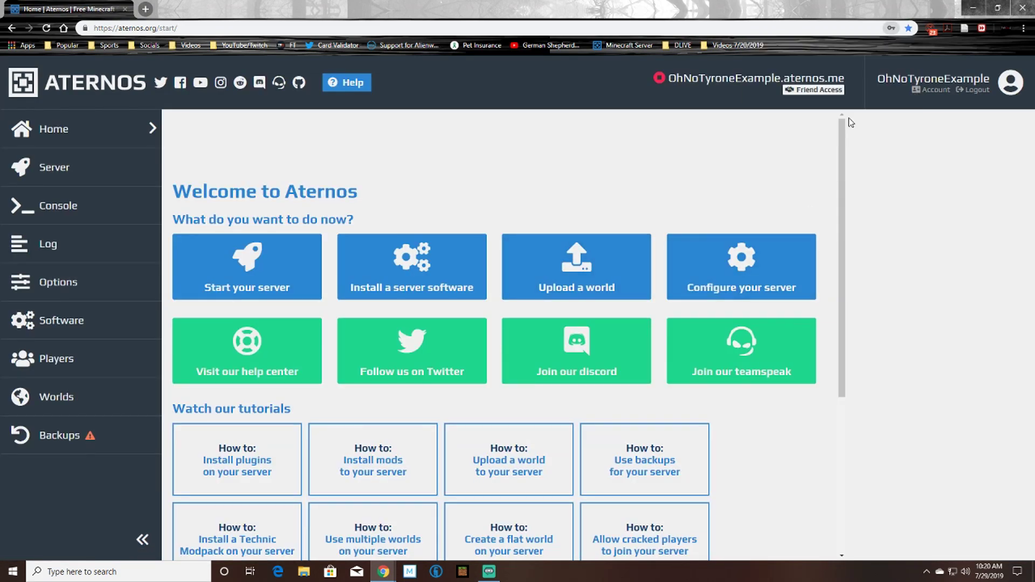
{"action": "left_click", "coordinate": [256, 279]}
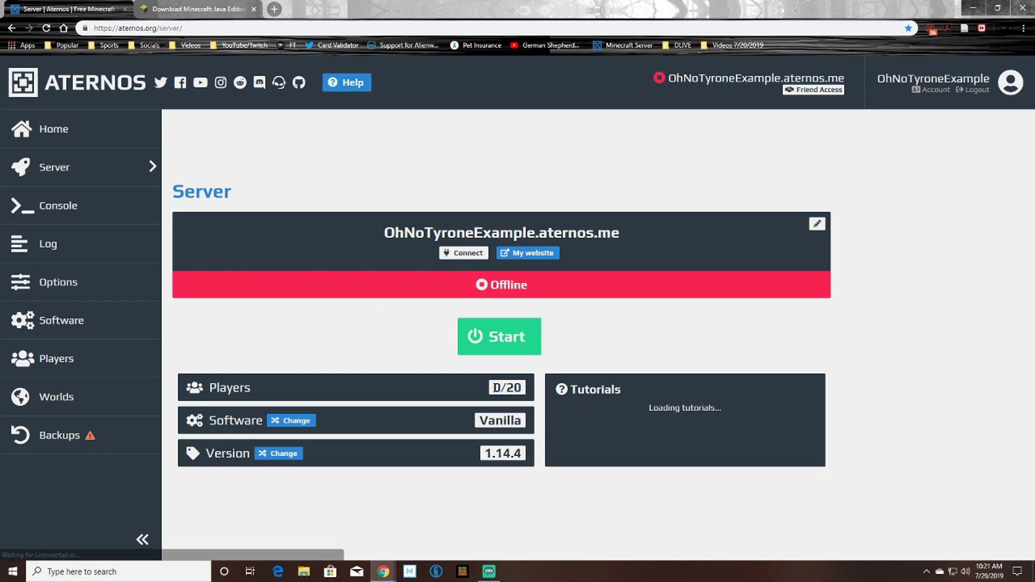
{"action": "double_click", "coordinate": [496, 388]}
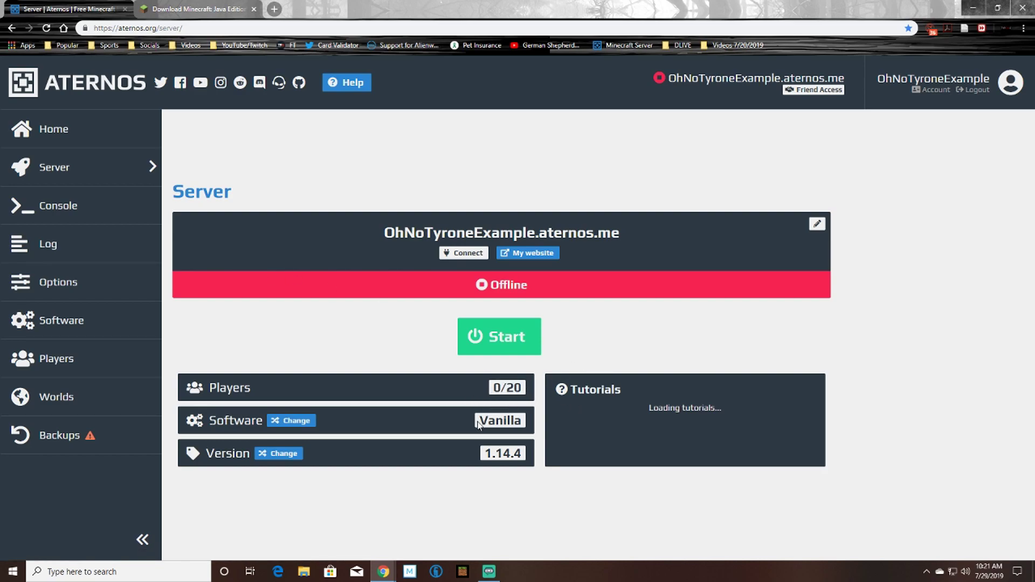
{"action": "left_click_drag", "start_coordinate": [477, 420], "coordinate": [526, 421]}
Highlight the 1.14.4 server version and start the offline server.
{"action": "left_click", "coordinate": [555, 386]}
{"action": "left_click_drag", "start_coordinate": [487, 453], "coordinate": [525, 455]}
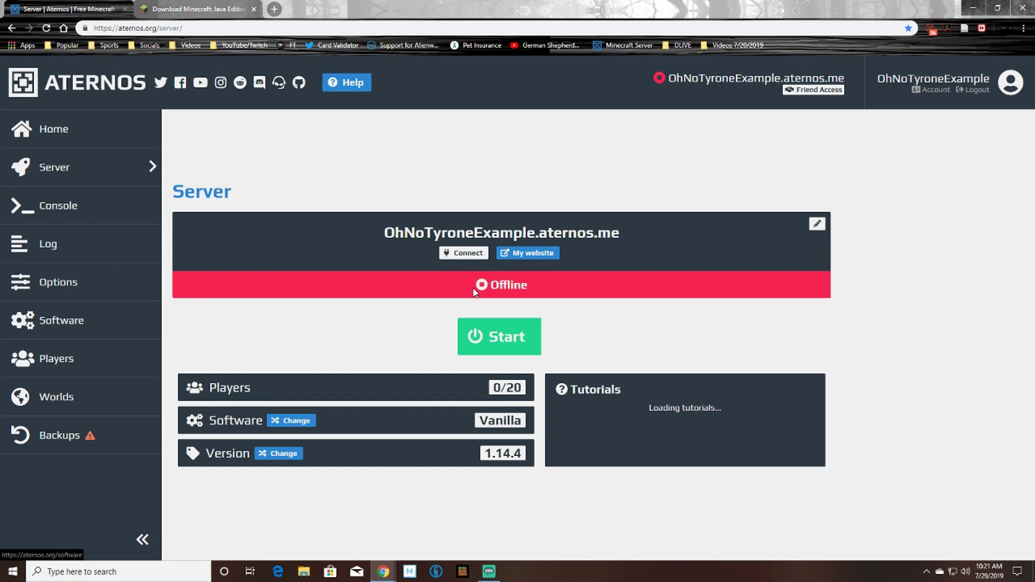
{"action": "left_click", "coordinate": [499, 336]}
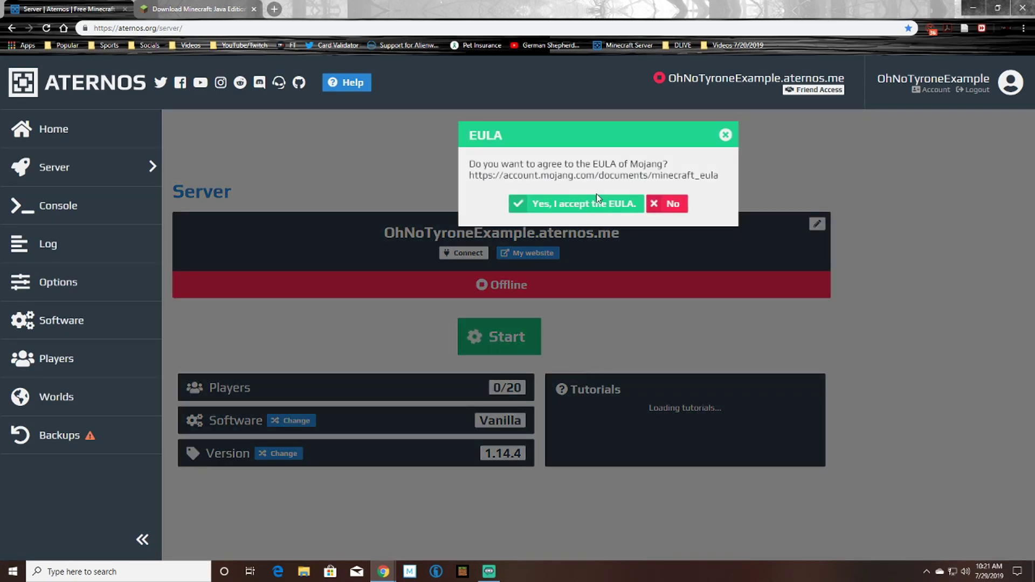
Accept Mojang's EULA and confirm the queue spot until the server shows Online.
{"action": "left_click", "coordinate": [597, 199]}
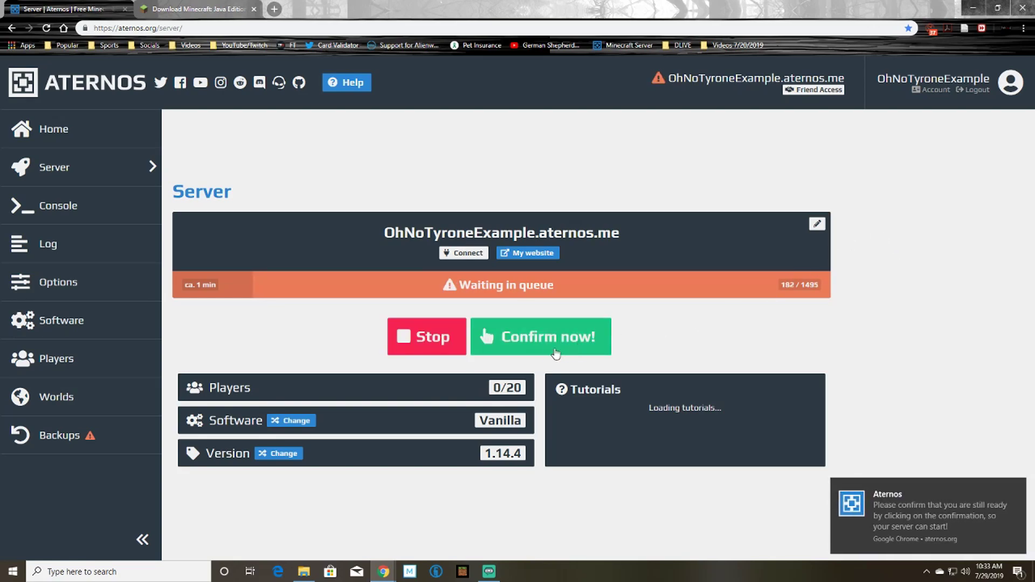
{"action": "left_click", "coordinate": [537, 348]}
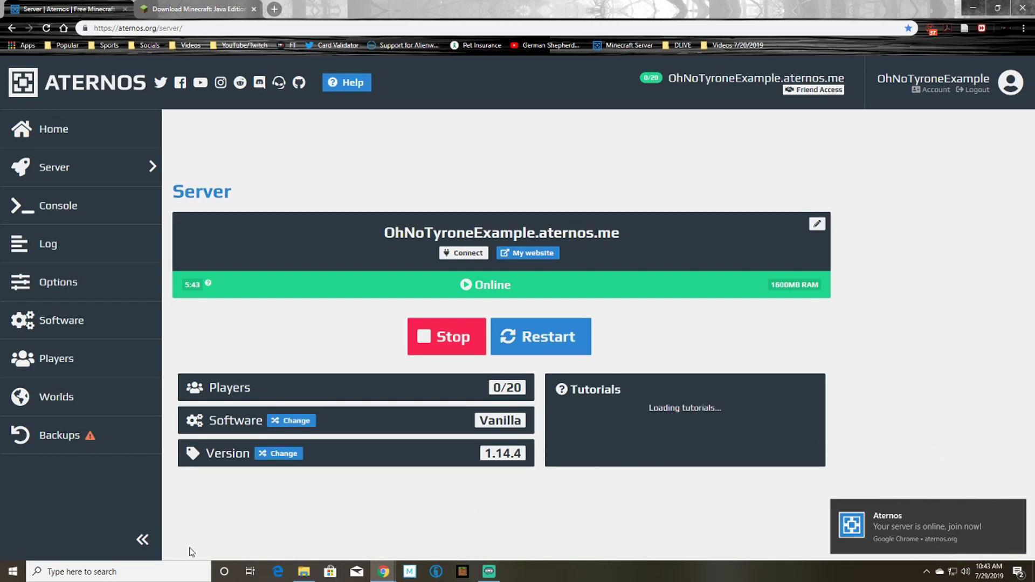
Find Minecraft Launcher via Windows search and play Java Edition 1.14.4.
{"action": "left_click", "coordinate": [171, 571]}
{"action": "type", "text": "minecraft"}
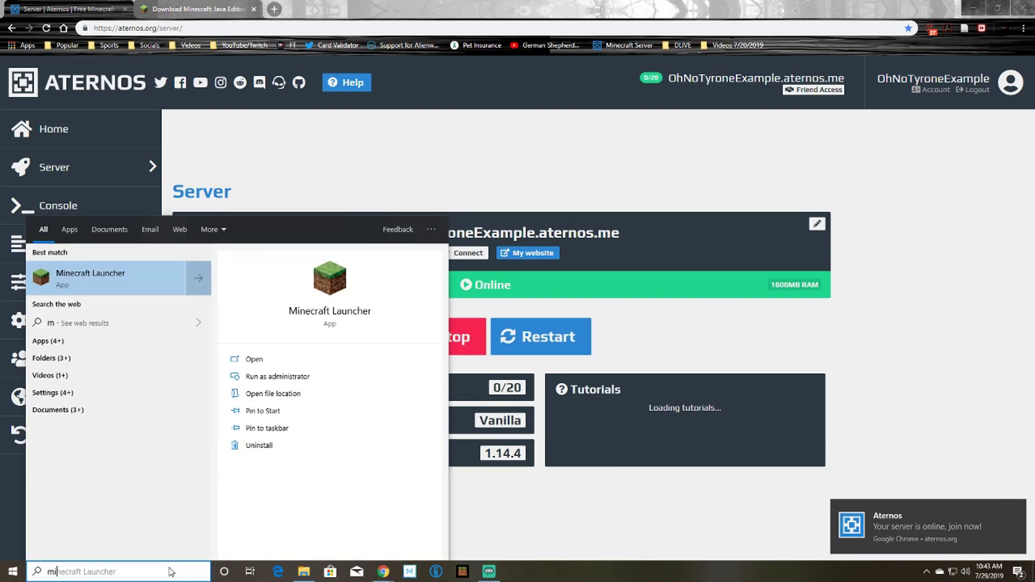
{"action": "left_click", "coordinate": [91, 275]}
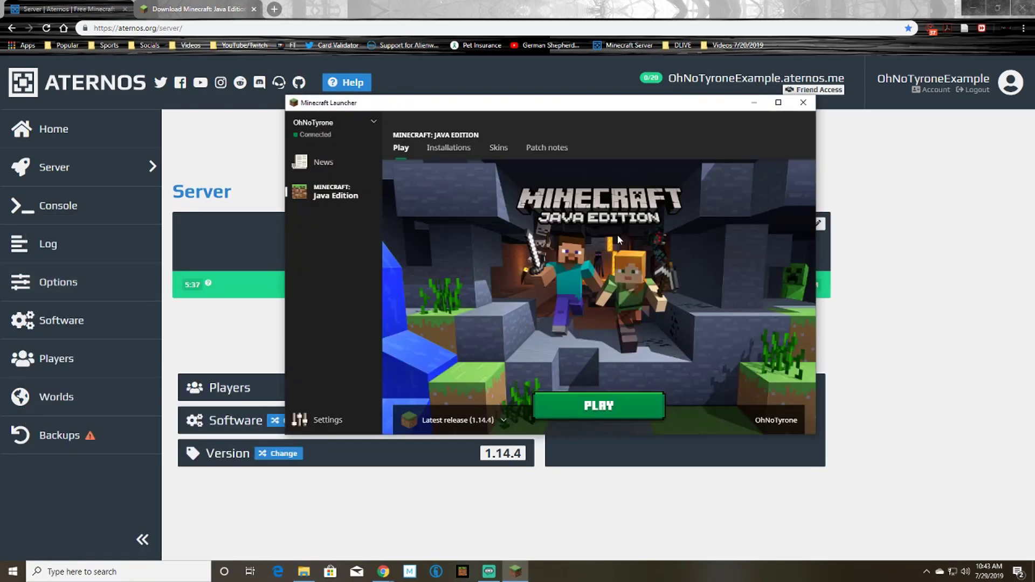
{"action": "left_click", "coordinate": [584, 410]}
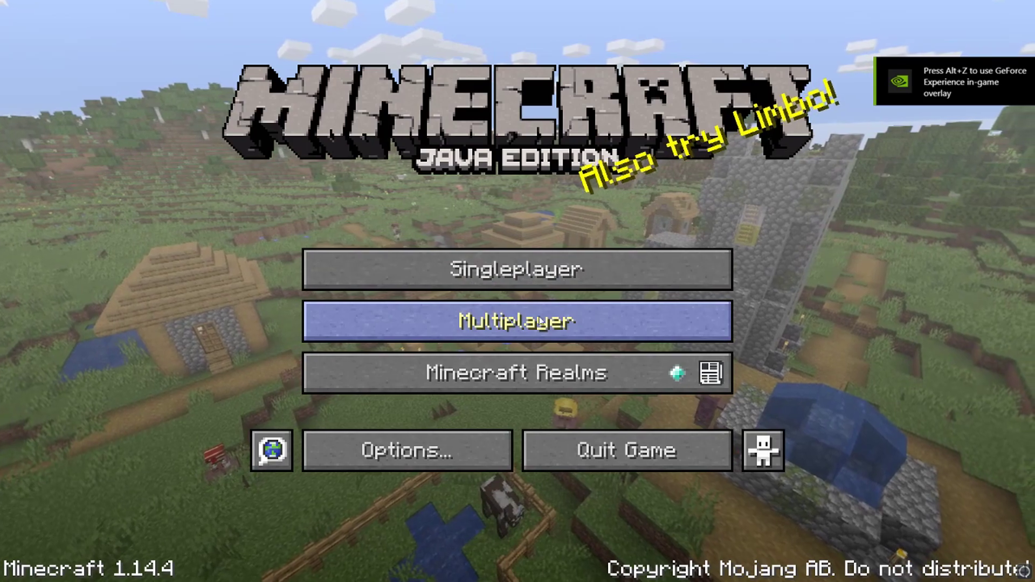
Join the aternos.me server address through Multiplayer's Direct Connect.
{"action": "left_click", "coordinate": [513, 326]}
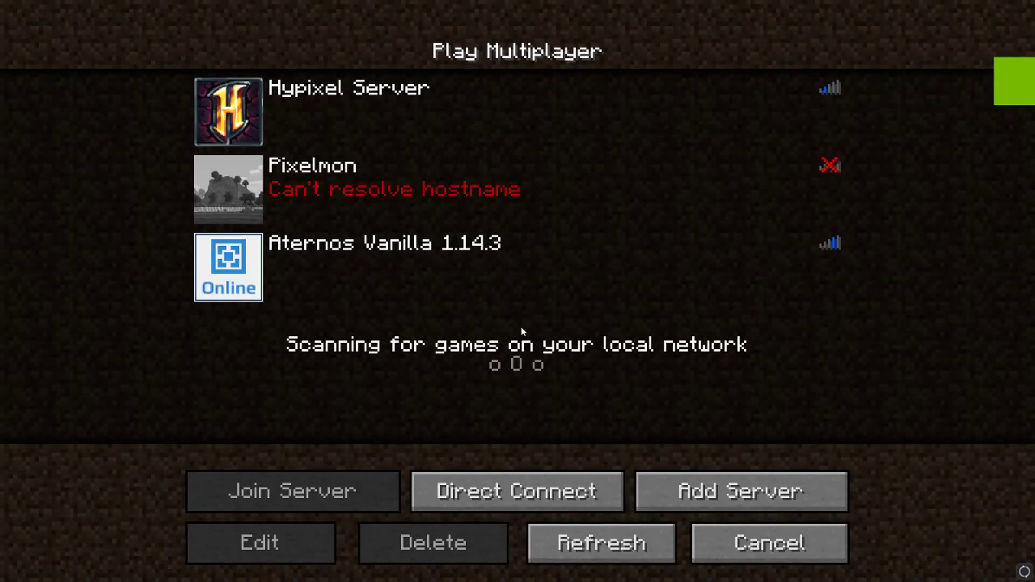
{"action": "left_click", "coordinate": [525, 488]}
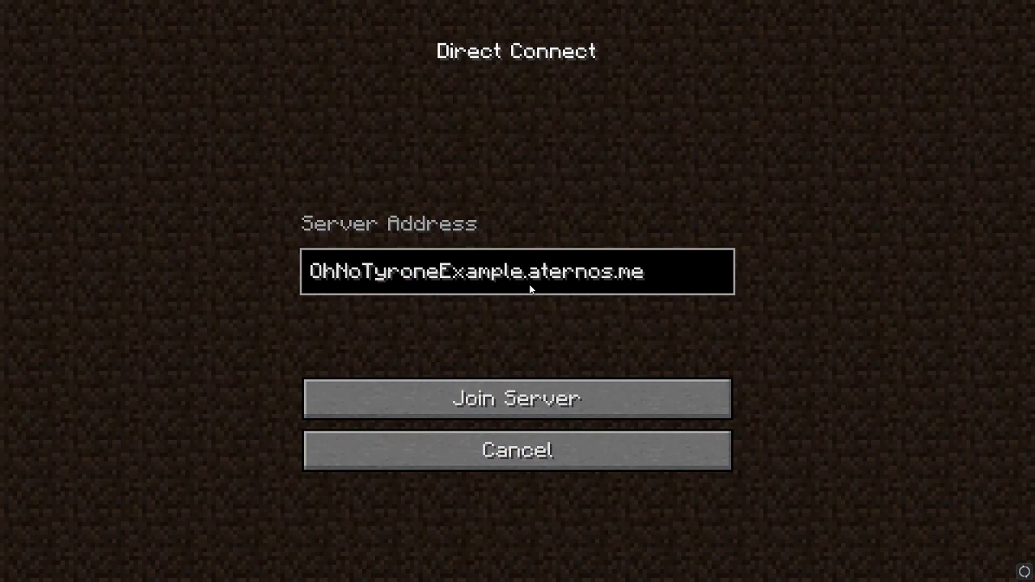
{"action": "left_click", "coordinate": [510, 401]}
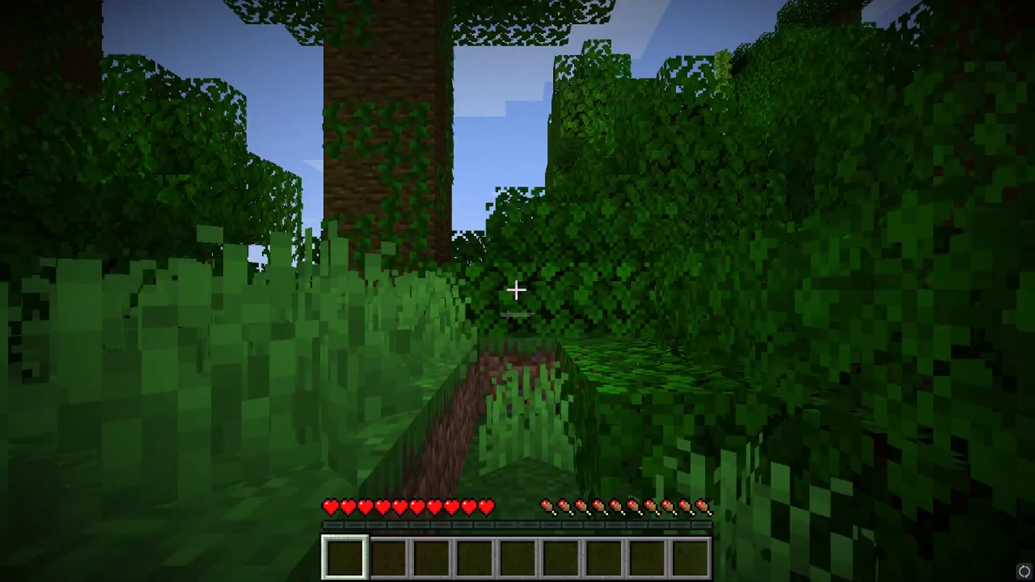
Walk through the jungle toward the river and beach, then back among the tall trees.
{"action": "key", "text": "w"}
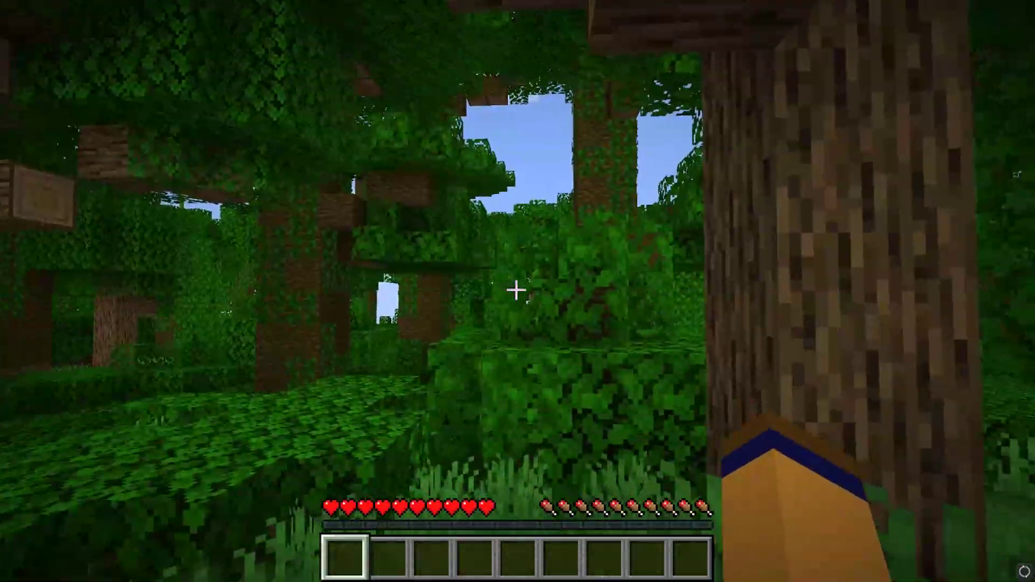
{"action": "key", "text": "w"}
{"action": "key", "text": "w"}
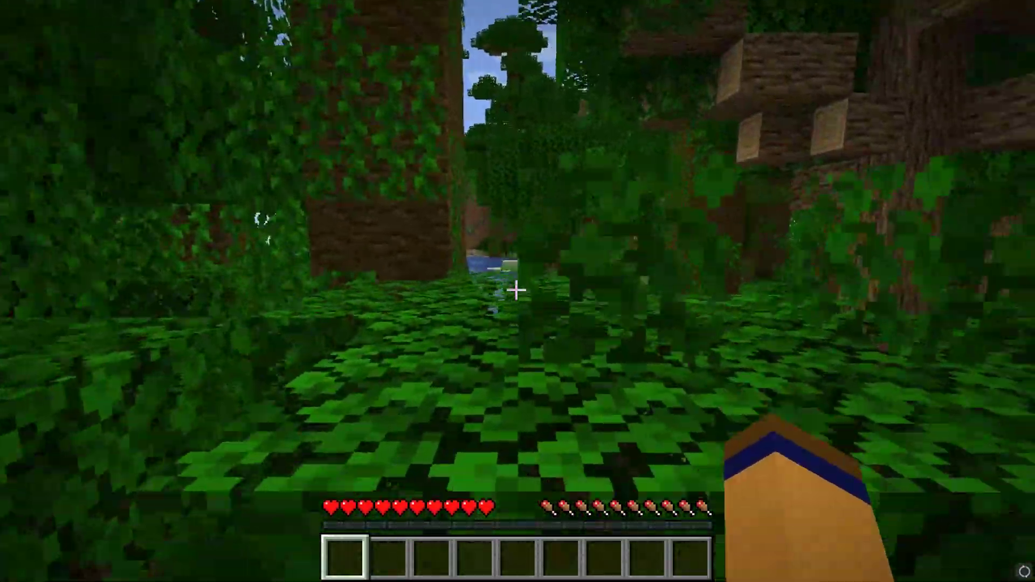
{"action": "key", "text": "w"}
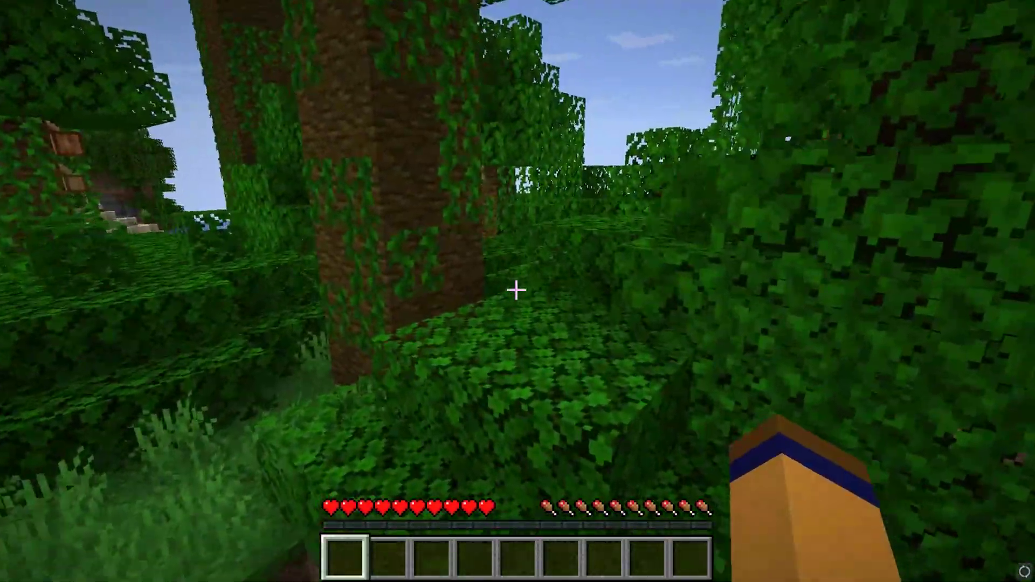
{"action": "key", "text": "w"}
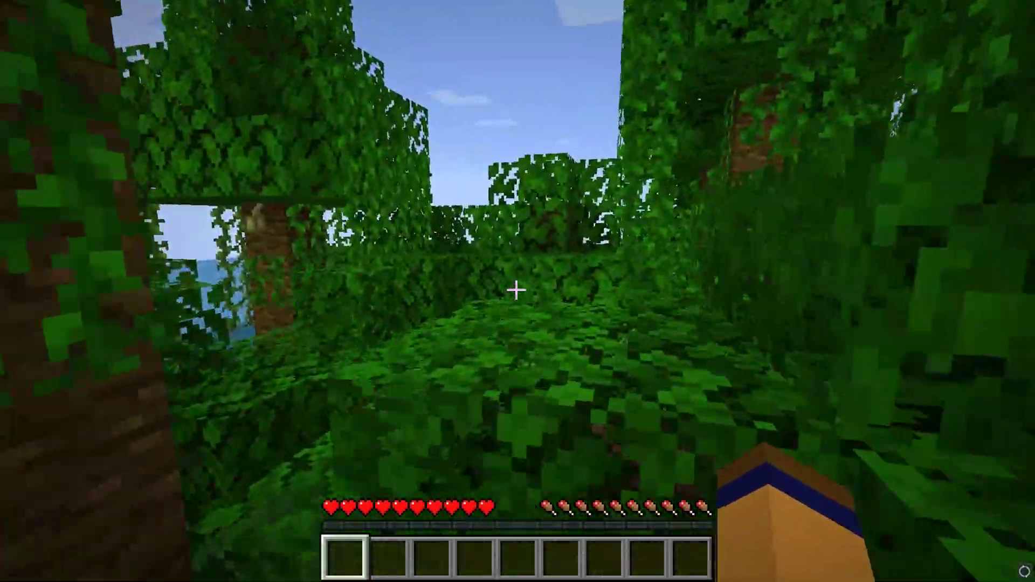
{"action": "key", "text": "w"}
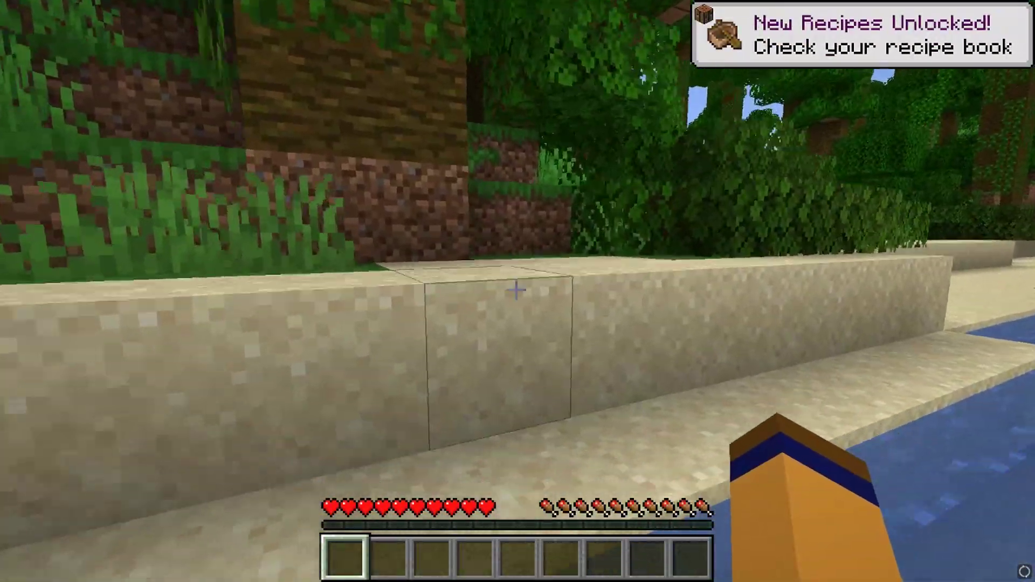
{"action": "key", "text": "w"}
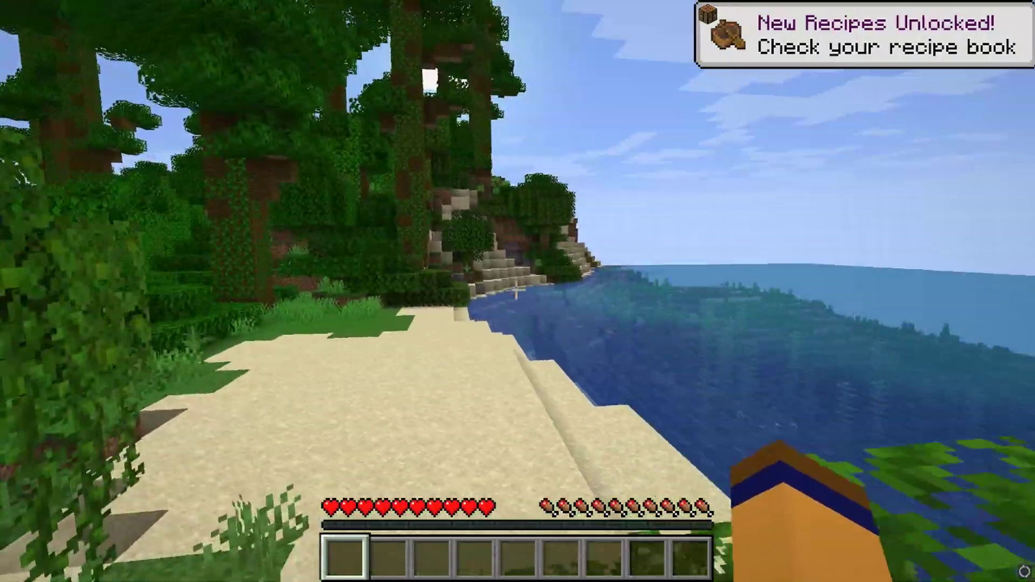
{"action": "key", "text": "w"}
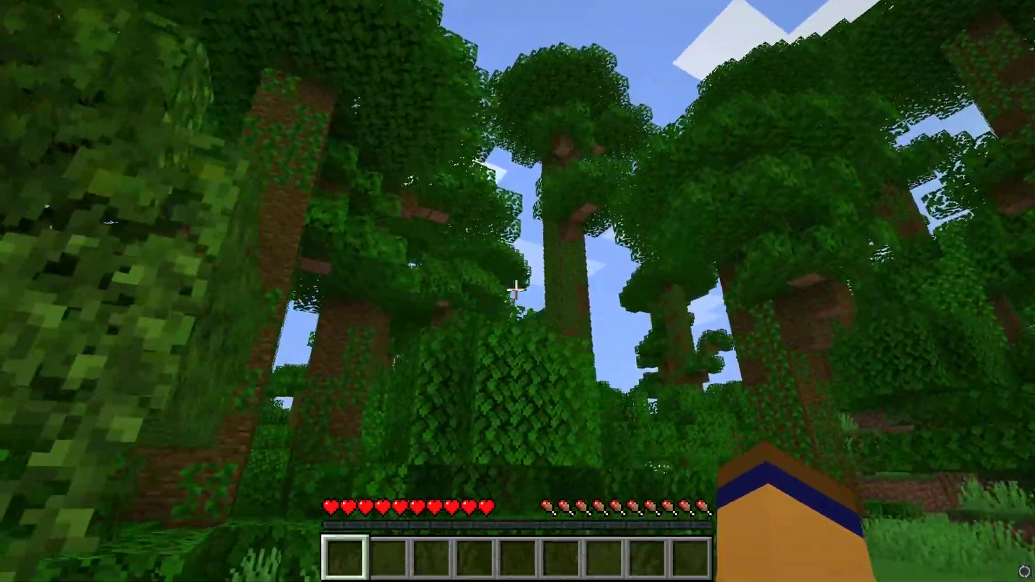
{"action": "key", "text": "w"}
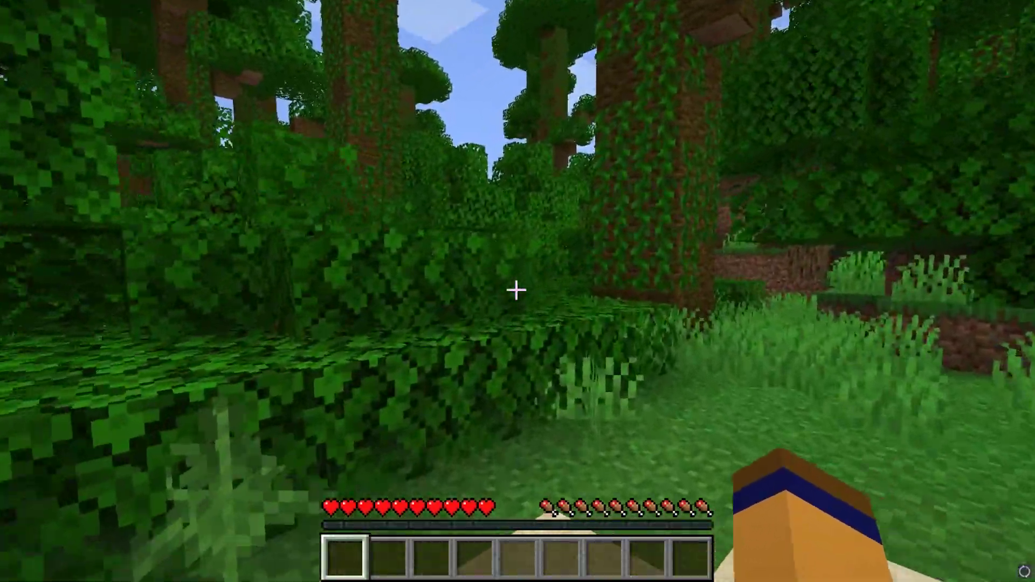